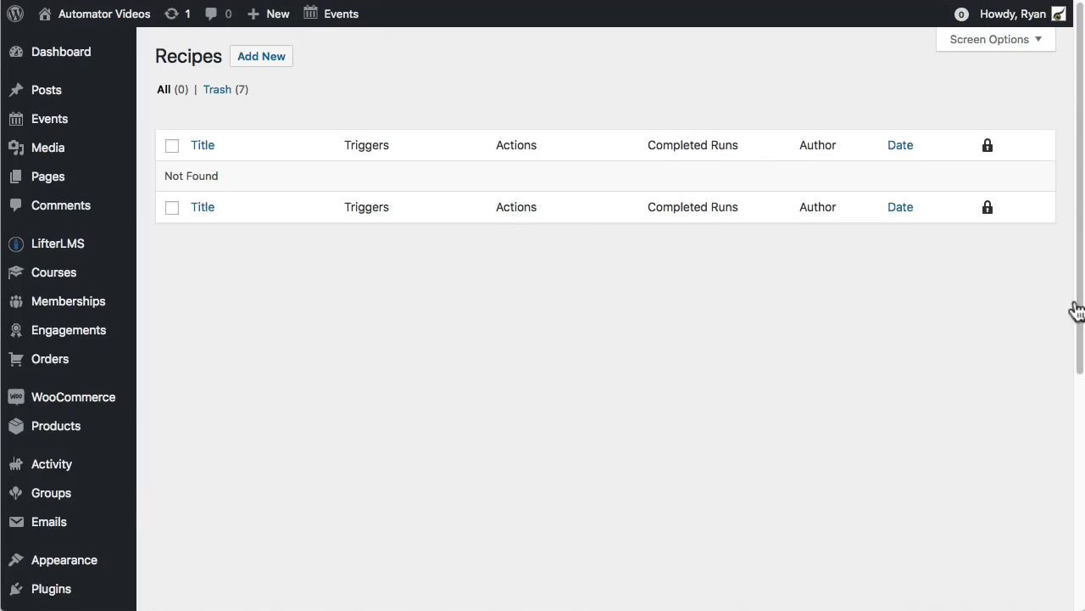
# Scroll down and back up through the empty Recipes list.
pyautogui.moveTo(1079, 300); pyautogui.dragTo(1080, 388)
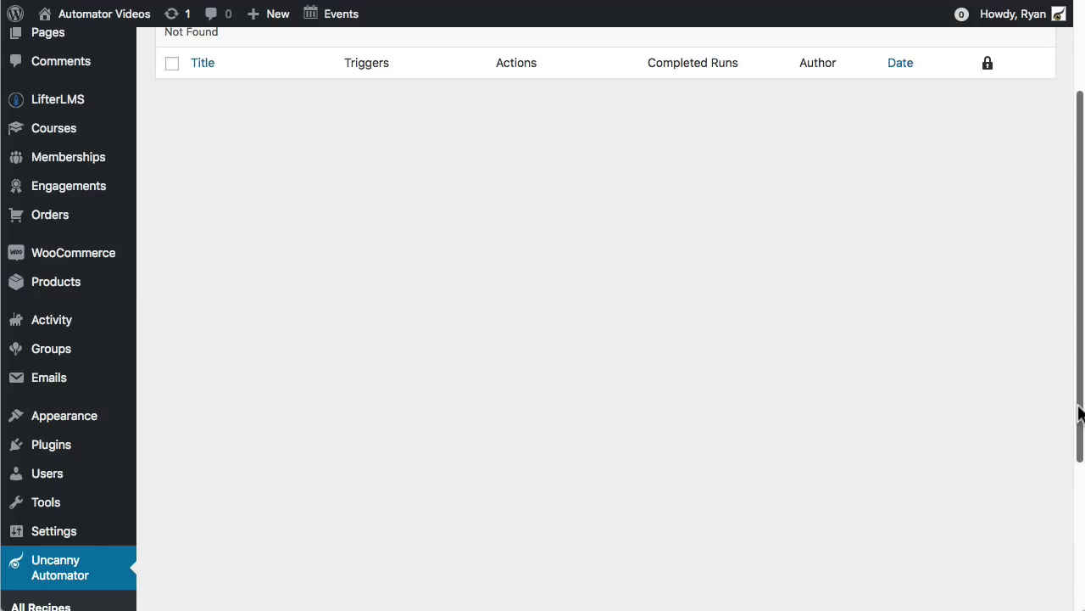
pyautogui.moveTo(1079, 412); pyautogui.dragTo(1080, 310)
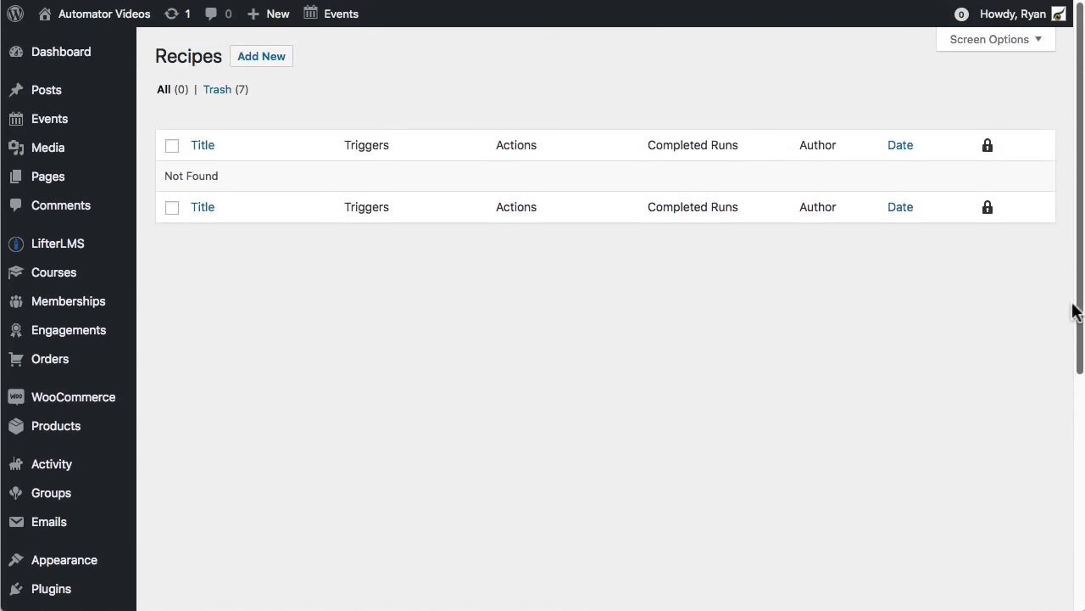
# Create a new recipe and enter the title 'Beginner Group Purchase'.
pyautogui.click(280, 66)
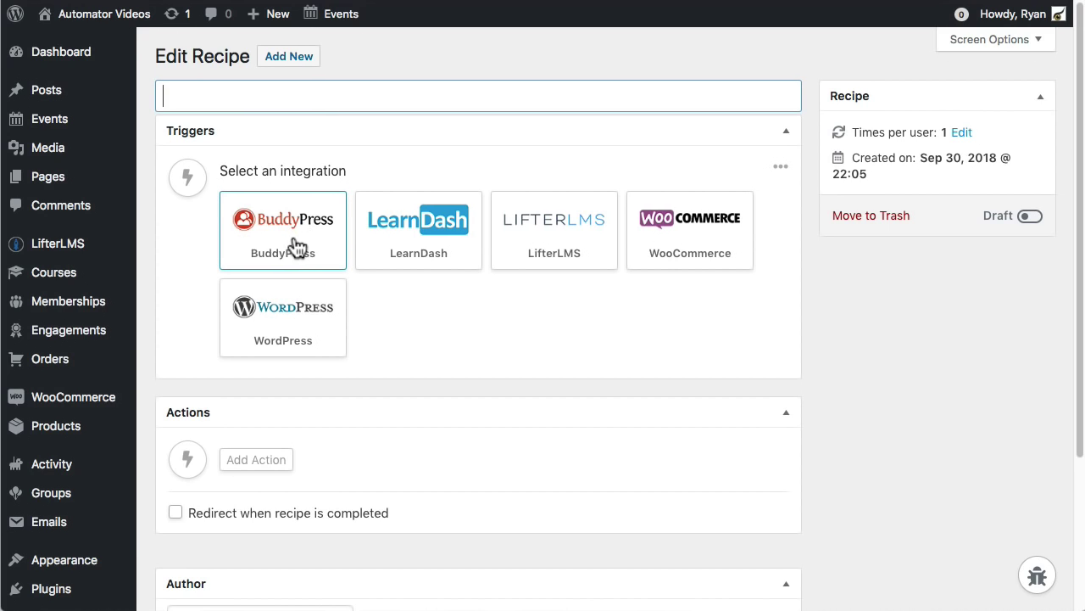
pyautogui.click(259, 472)
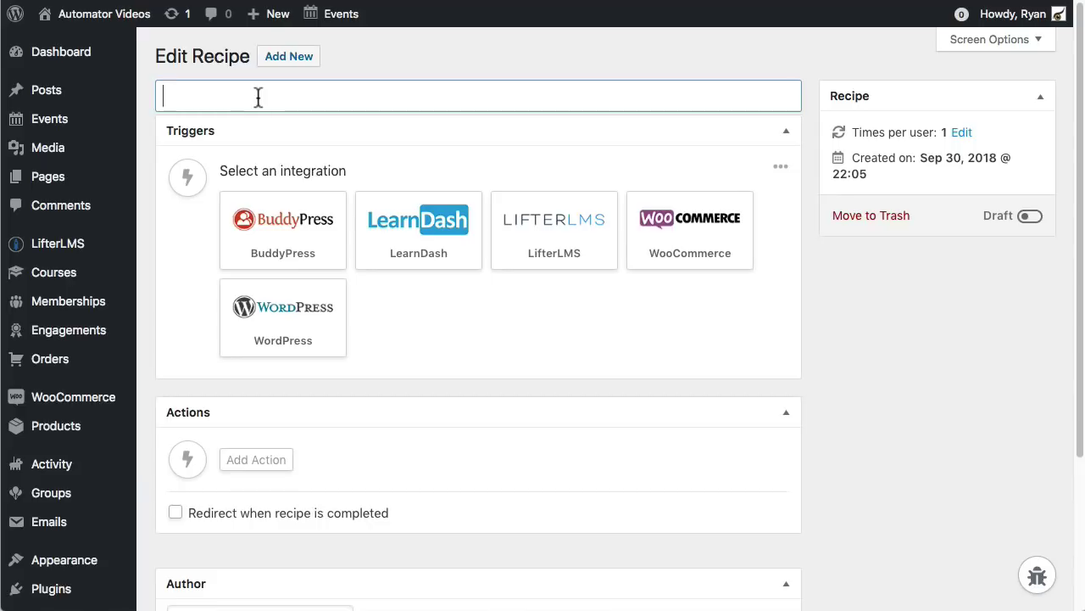
pyautogui.write('Beginner Grou')
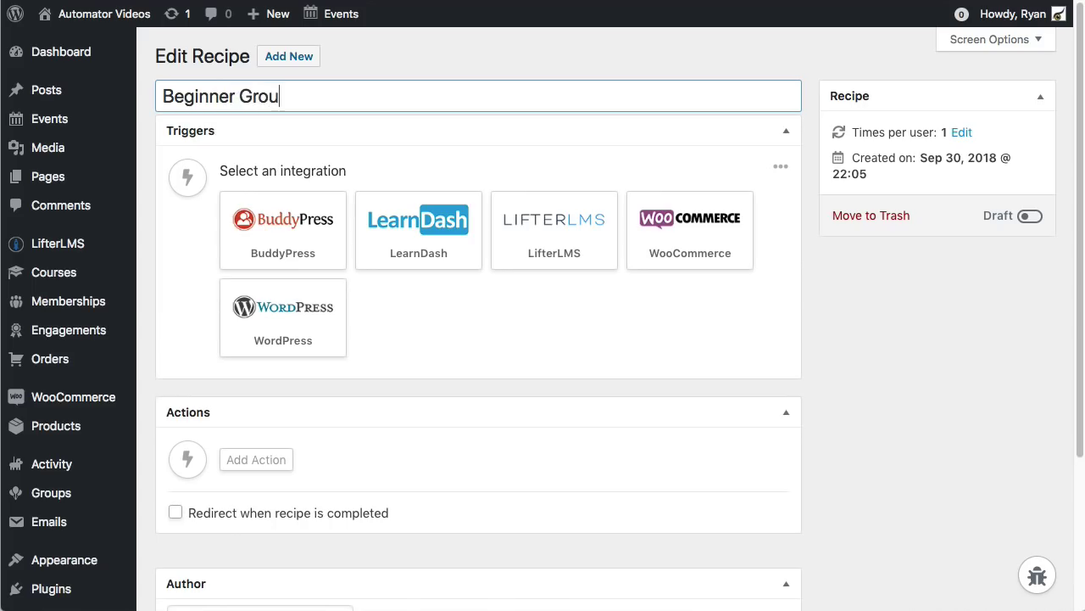
pyautogui.write('p Purchase')
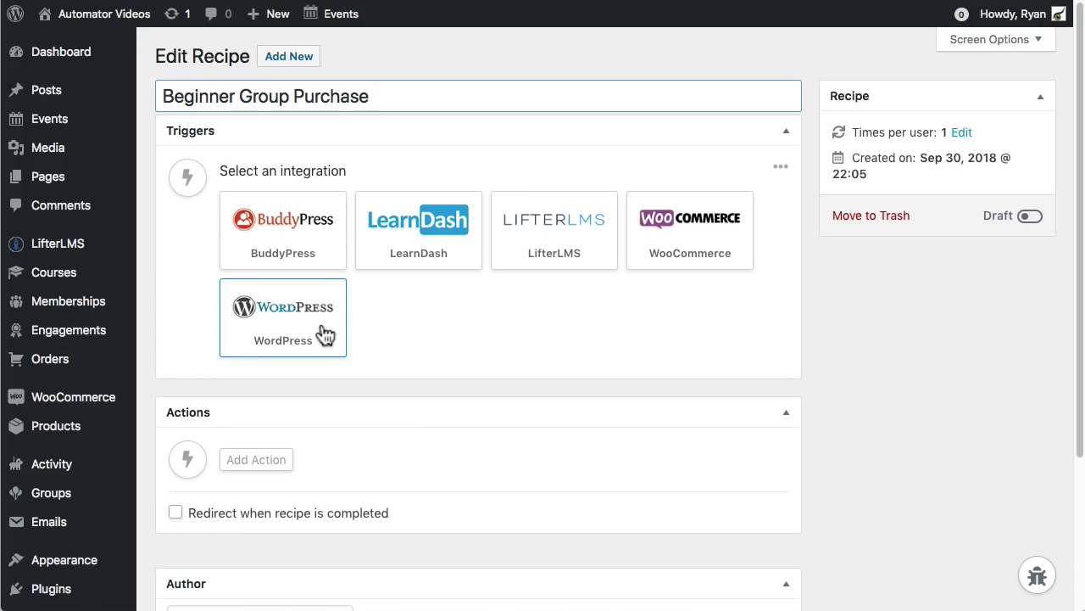
# Save a WooCommerce 'User purchases a product' trigger with the Automator Basics product.
pyautogui.click(690, 238)
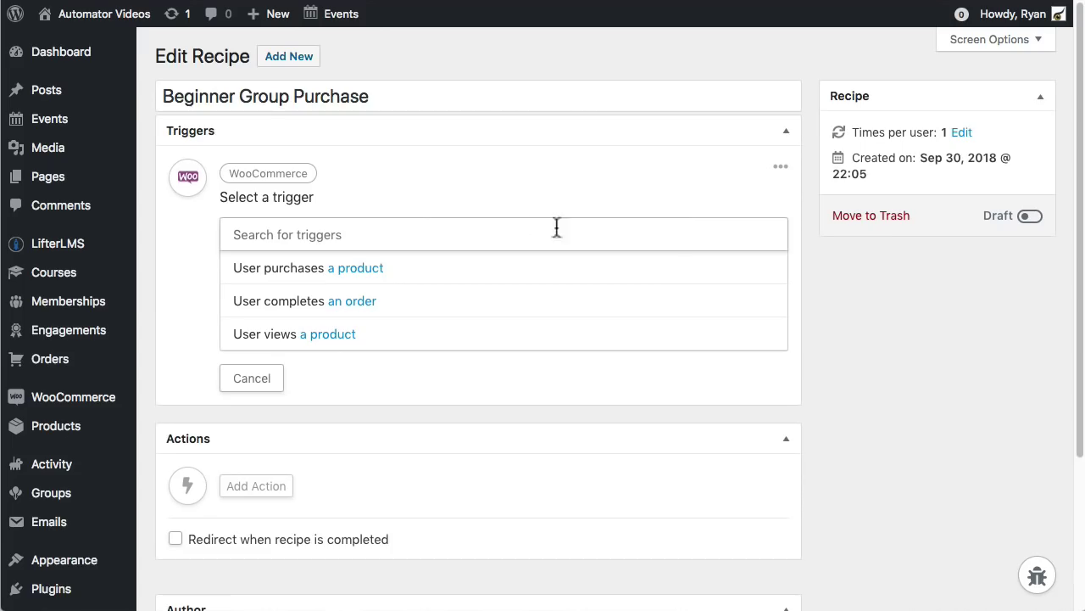
pyautogui.click(364, 277)
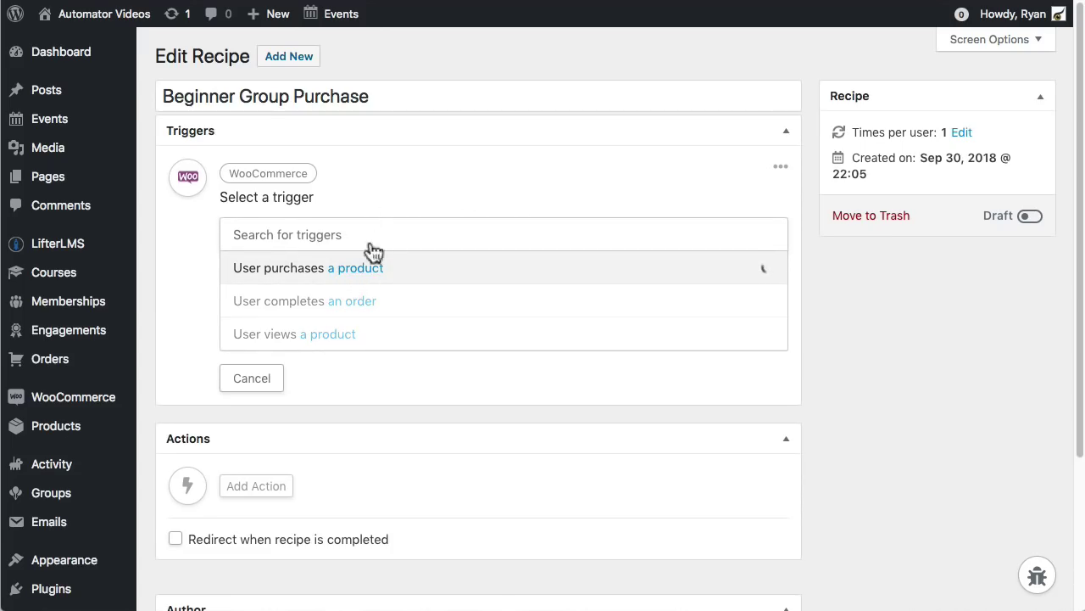
pyautogui.click(374, 202)
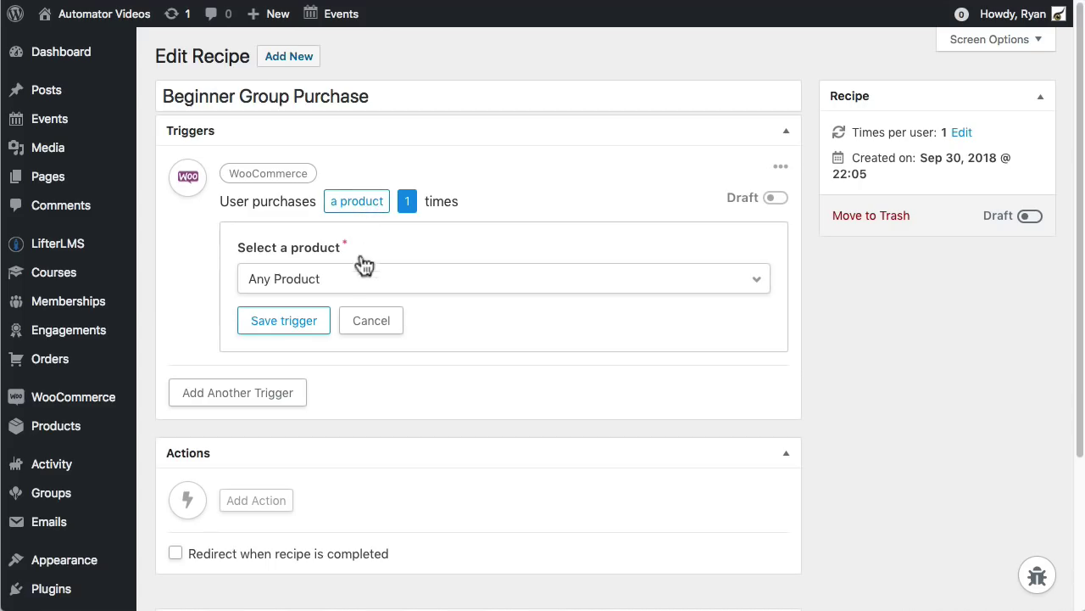
pyautogui.click(378, 285)
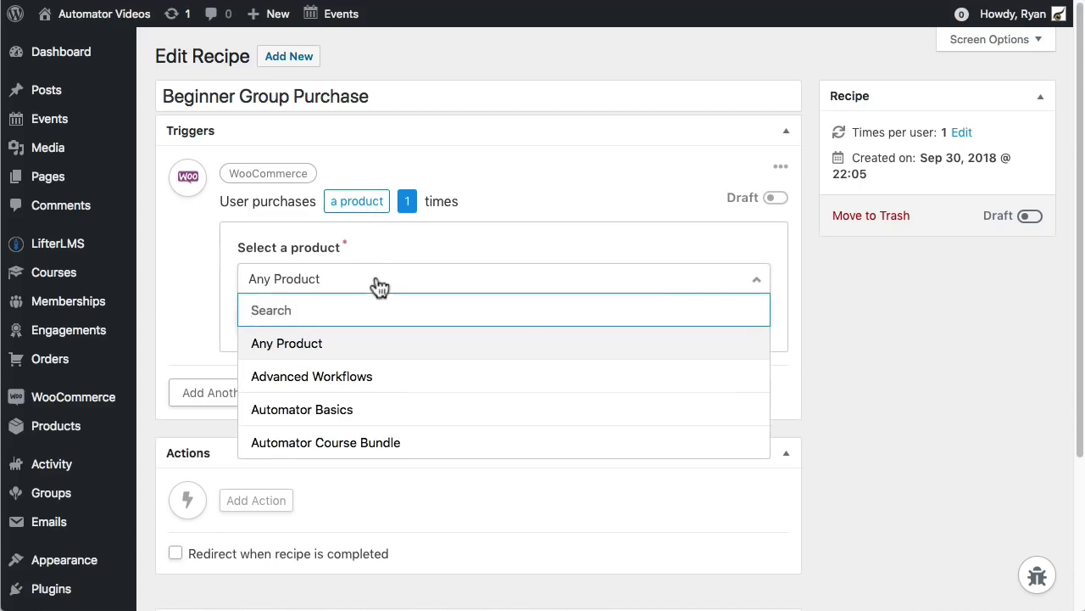
pyautogui.click(358, 414)
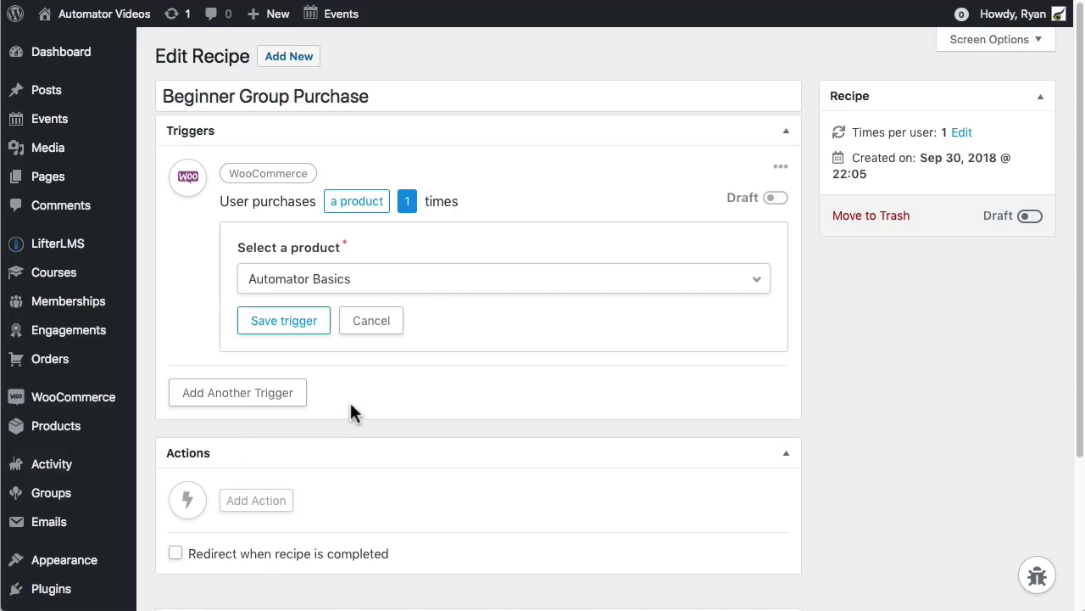
pyautogui.click(277, 322)
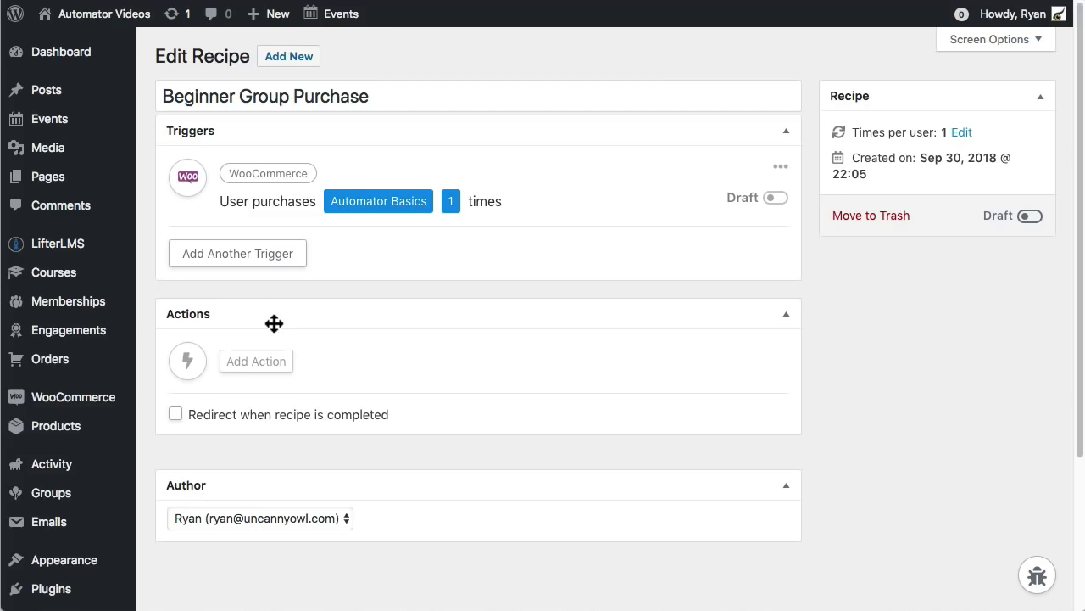
# Save a LearnDash 'Add user to a group' action with the Sales group selected.
pyautogui.click(252, 362)
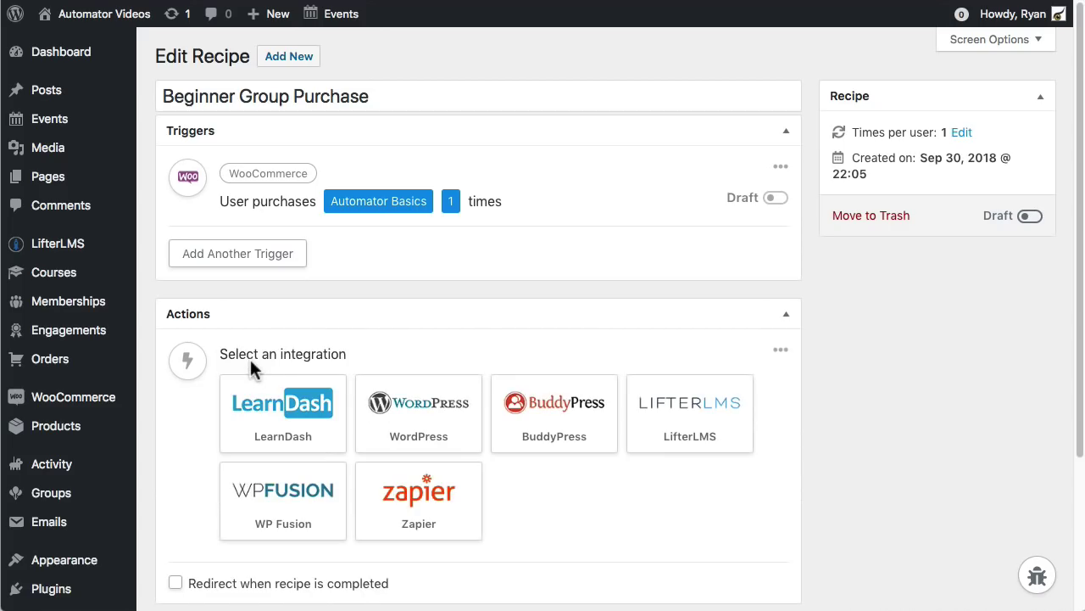
pyautogui.click(301, 416)
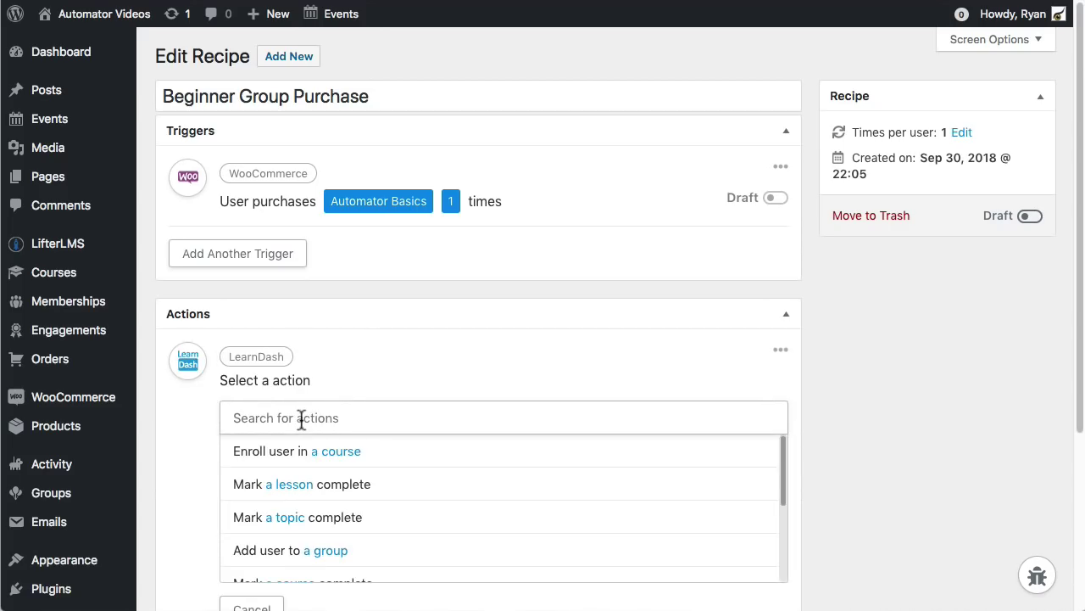
pyautogui.click(330, 552)
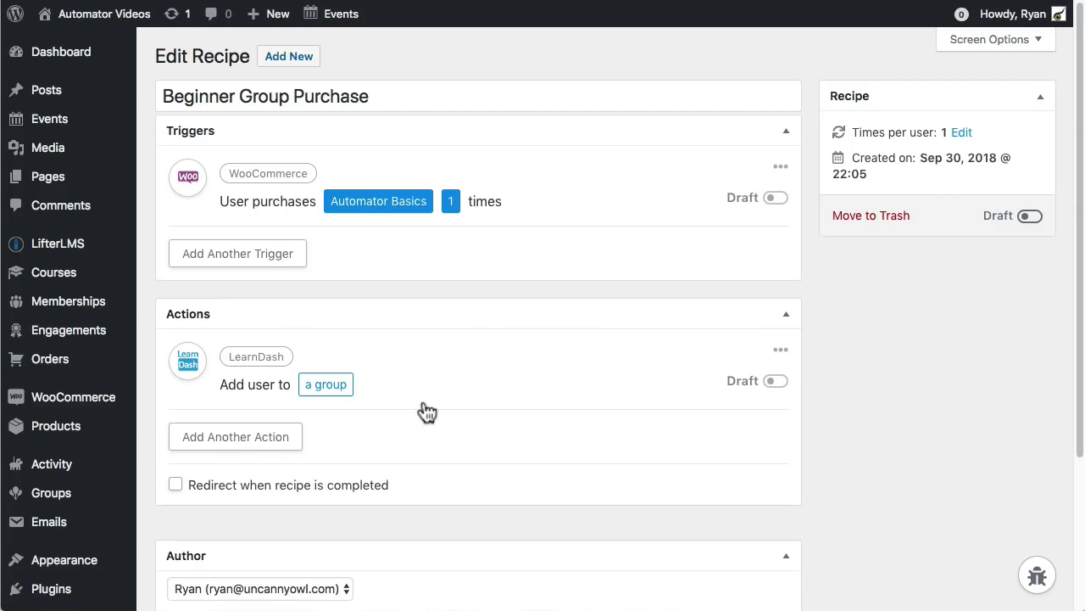
pyautogui.click(327, 389)
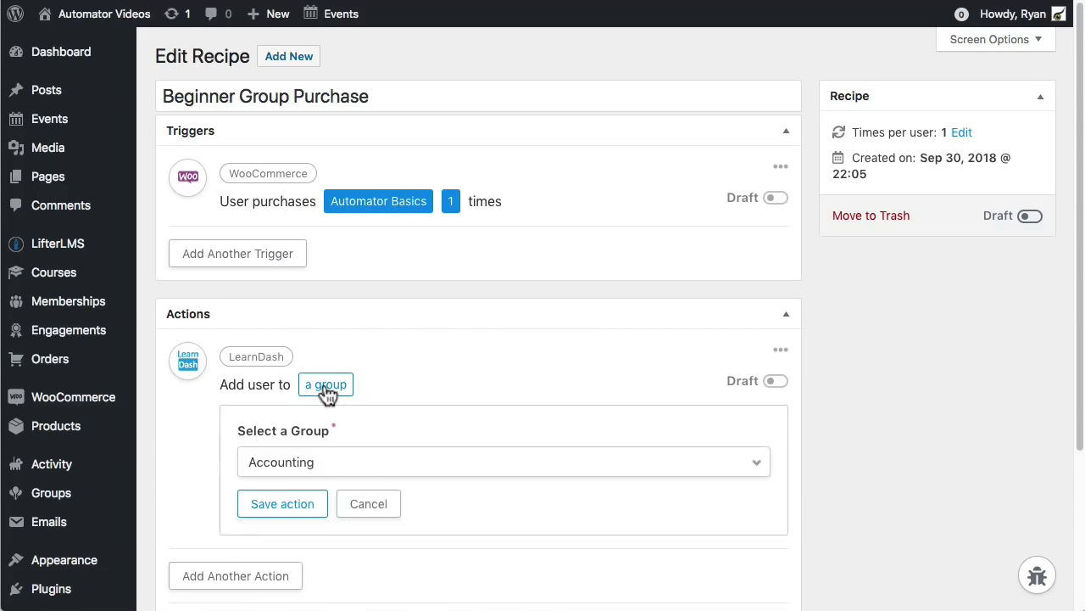
pyautogui.click(402, 466)
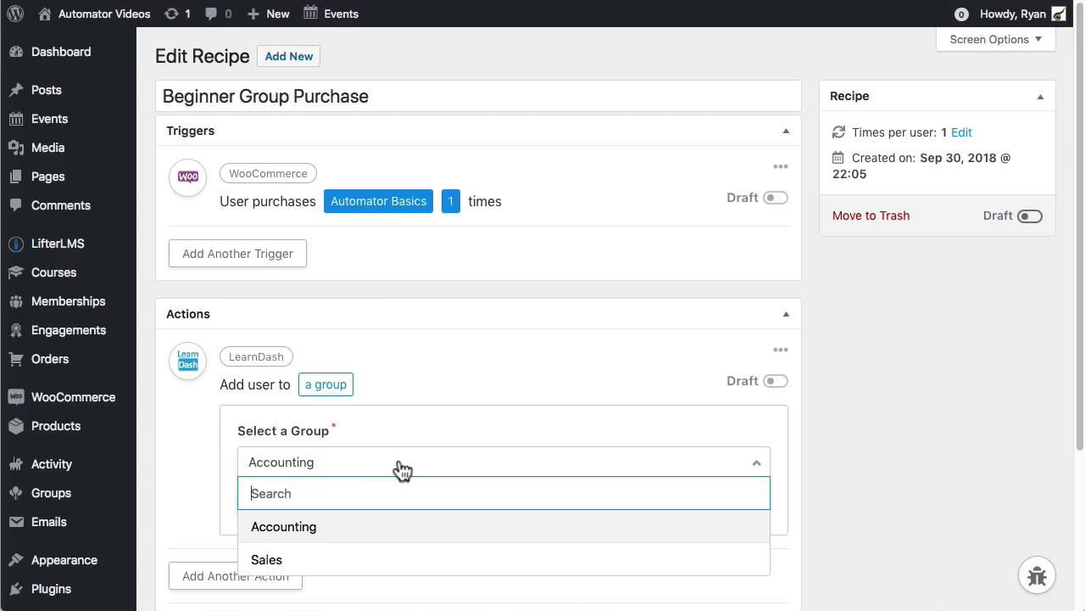
pyautogui.click(307, 564)
pyautogui.click(294, 513)
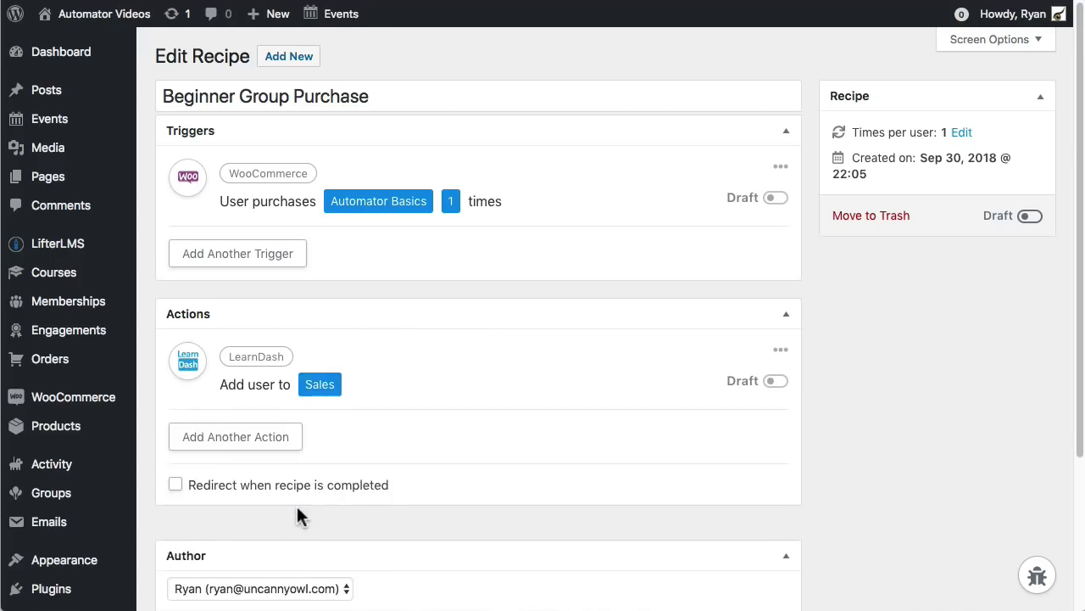
# Add a second action: a WordPress 'Send an email' action.
pyautogui.click(263, 447)
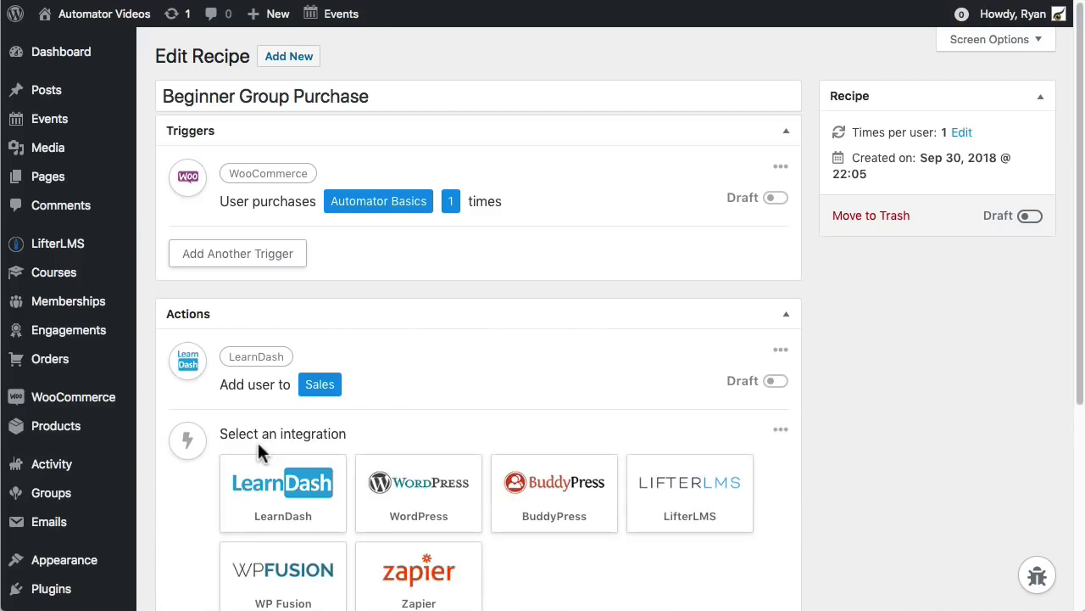
pyautogui.click(444, 505)
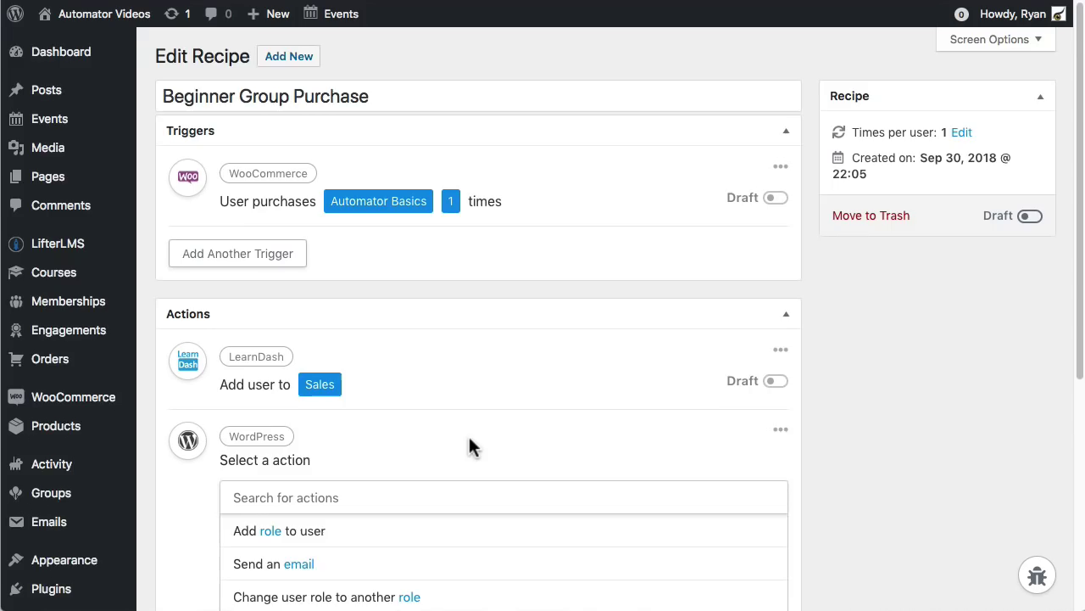
pyautogui.scroll(-1, 469, 446)
pyautogui.scroll(-1, 471, 446)
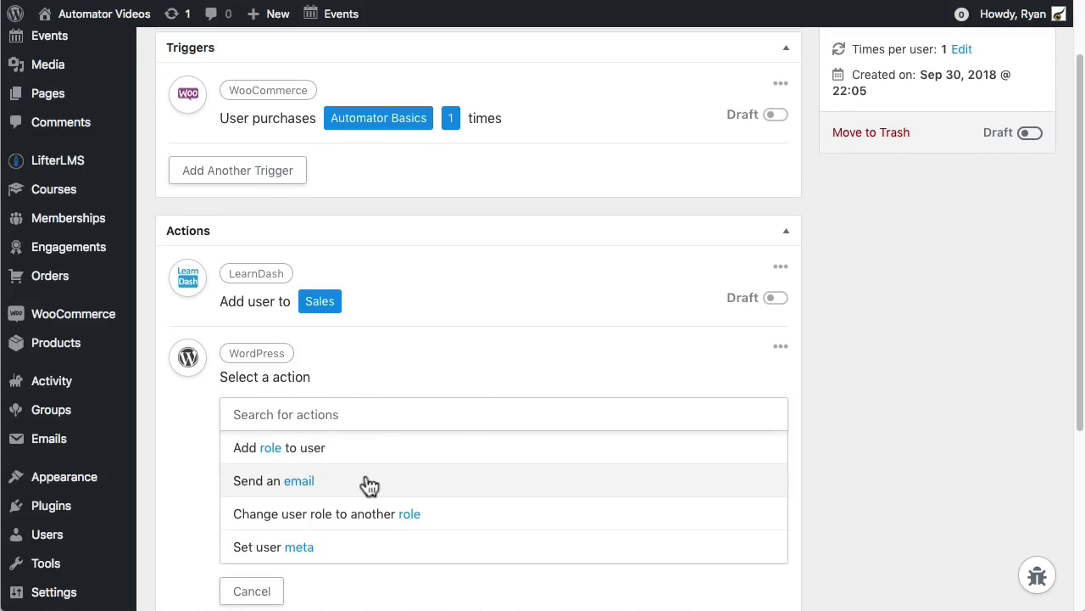
pyautogui.click(306, 490)
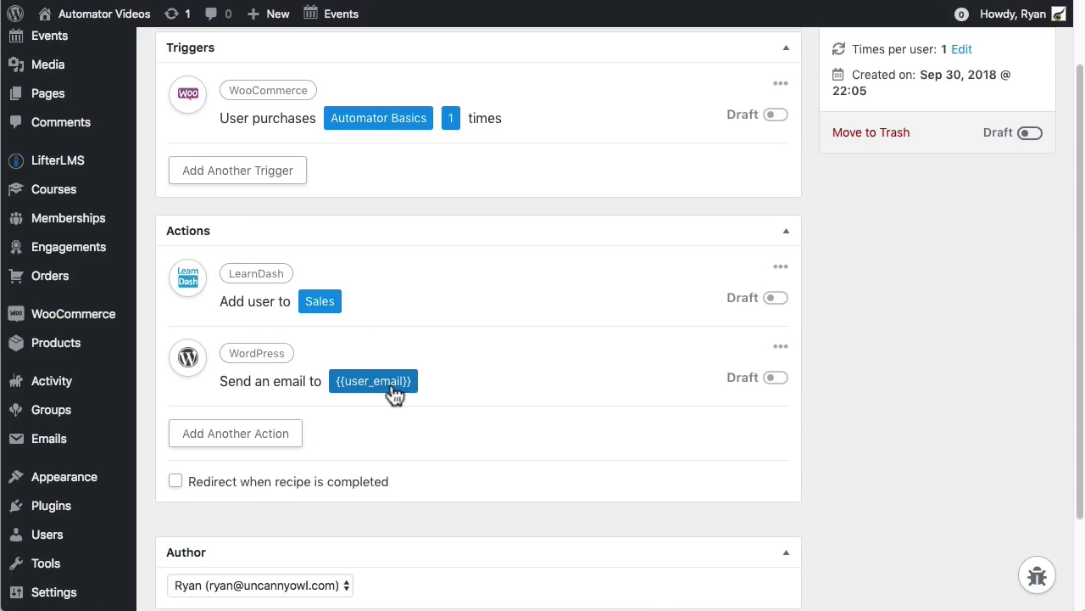
# Set the email subject to 'Welcome to Automator Training'.
pyautogui.click(394, 392)
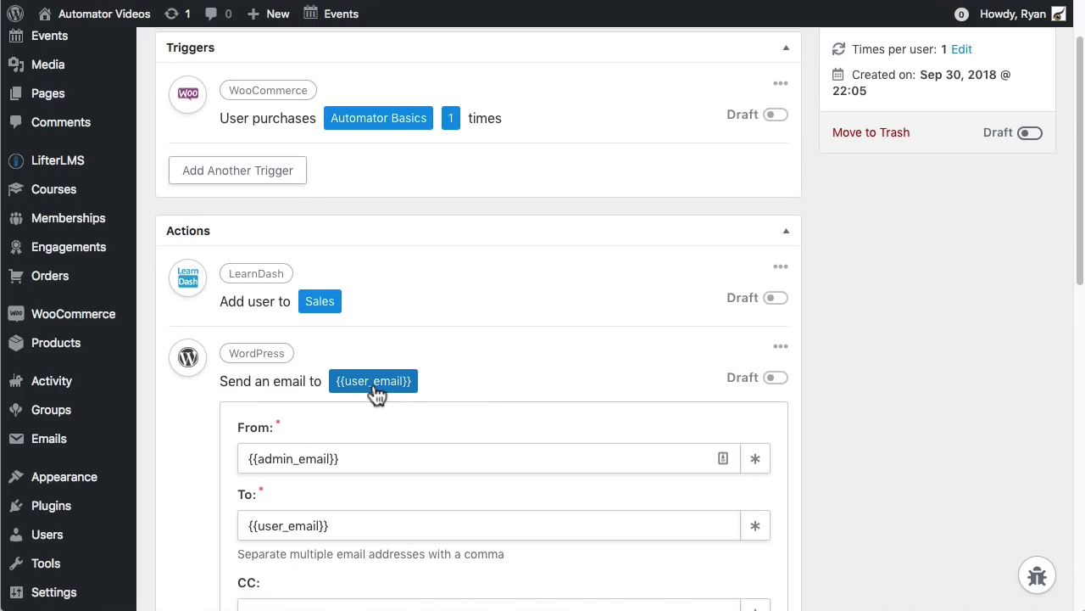
pyautogui.scroll(-2, 513, 393)
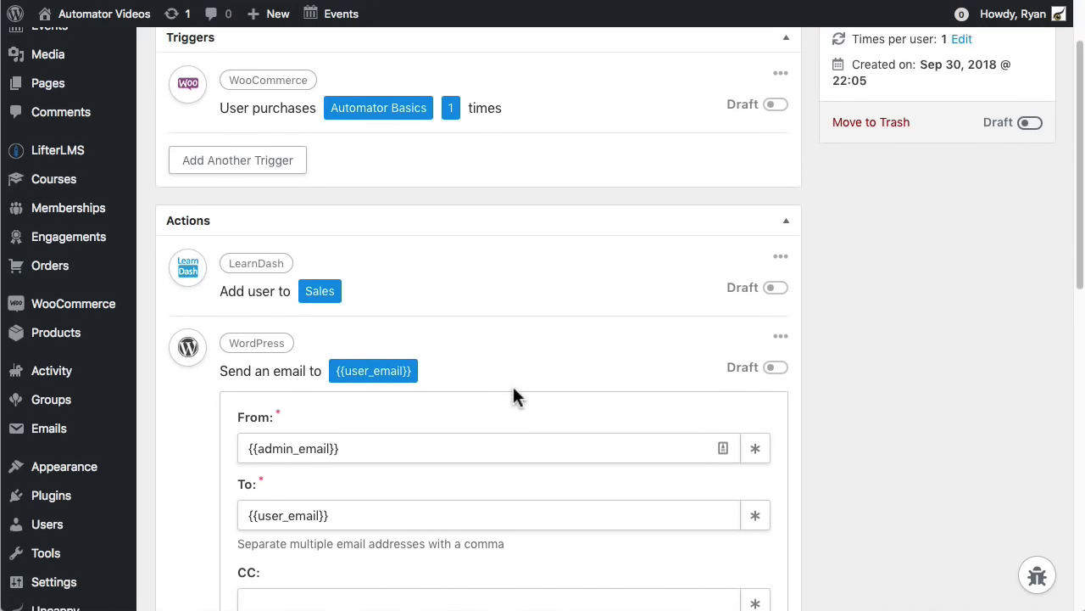
pyautogui.scroll(-2, 513, 392)
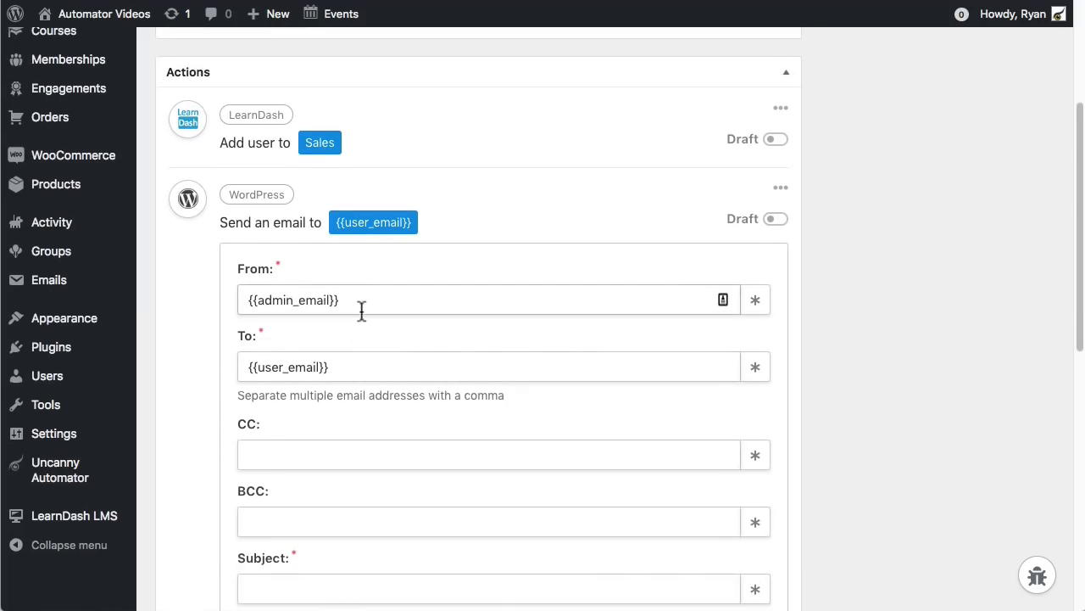
pyautogui.scroll(-1, 354, 363)
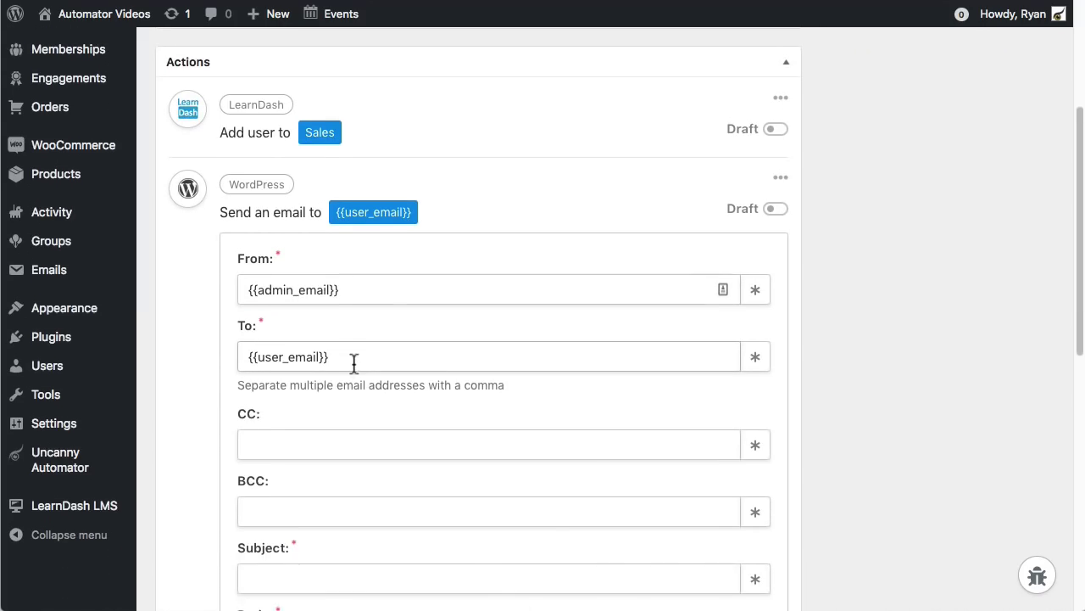
pyautogui.scroll(-2, 355, 363)
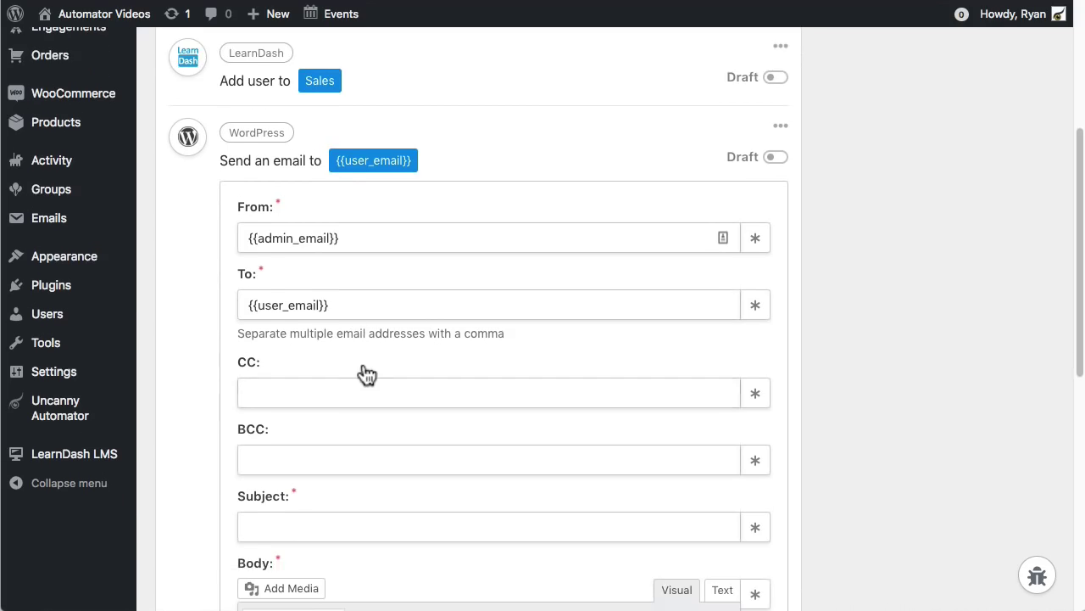
pyautogui.click(275, 487)
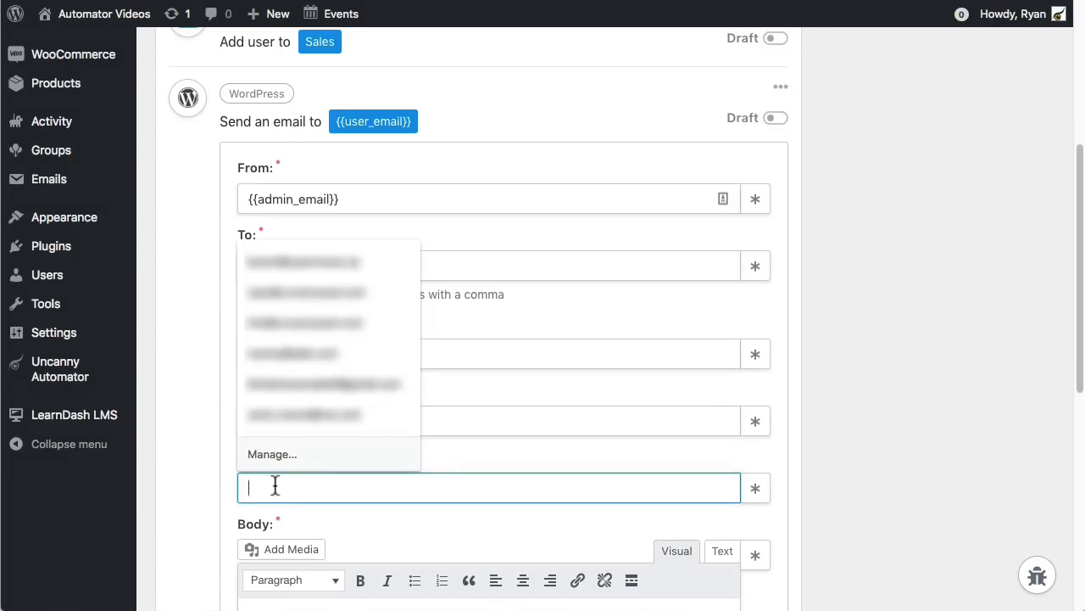
pyautogui.write('Welc')
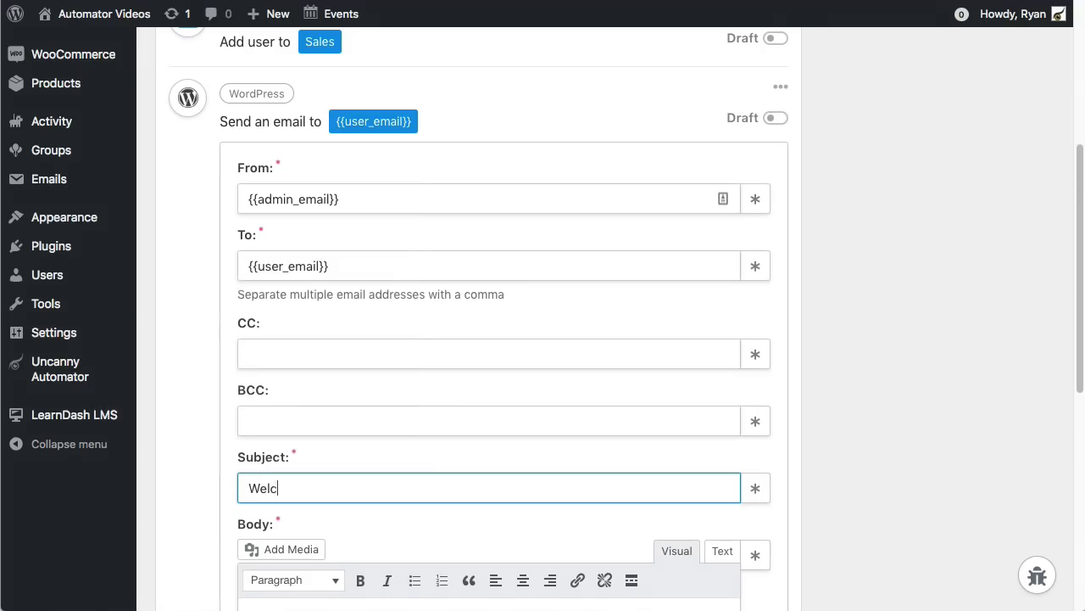
pyautogui.write('ome to Automator Training')
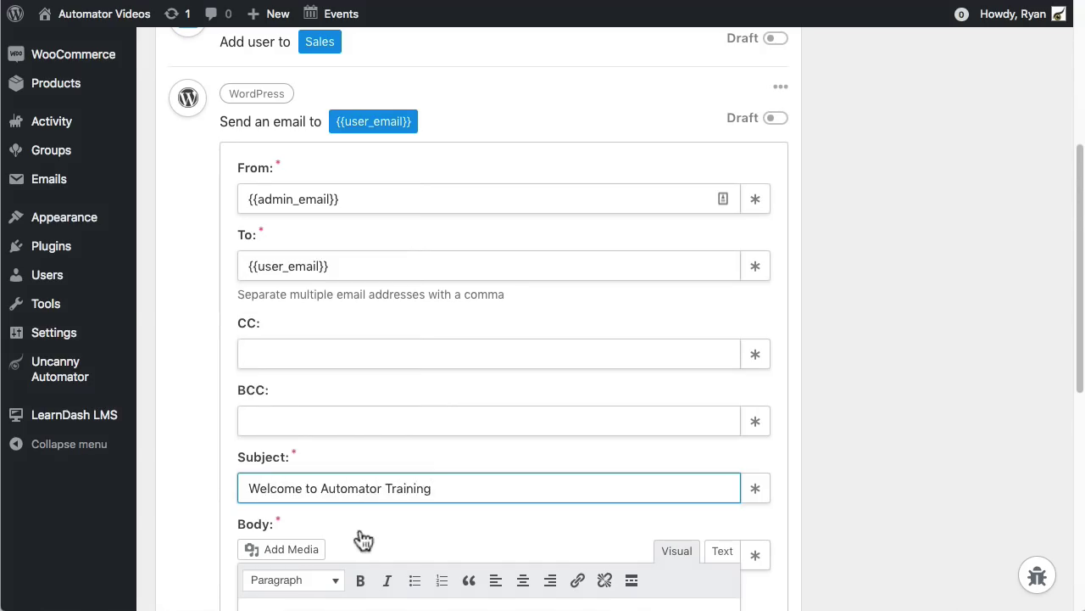
pyautogui.scroll(-2, 498, 352)
pyautogui.scroll(-3, 497, 340)
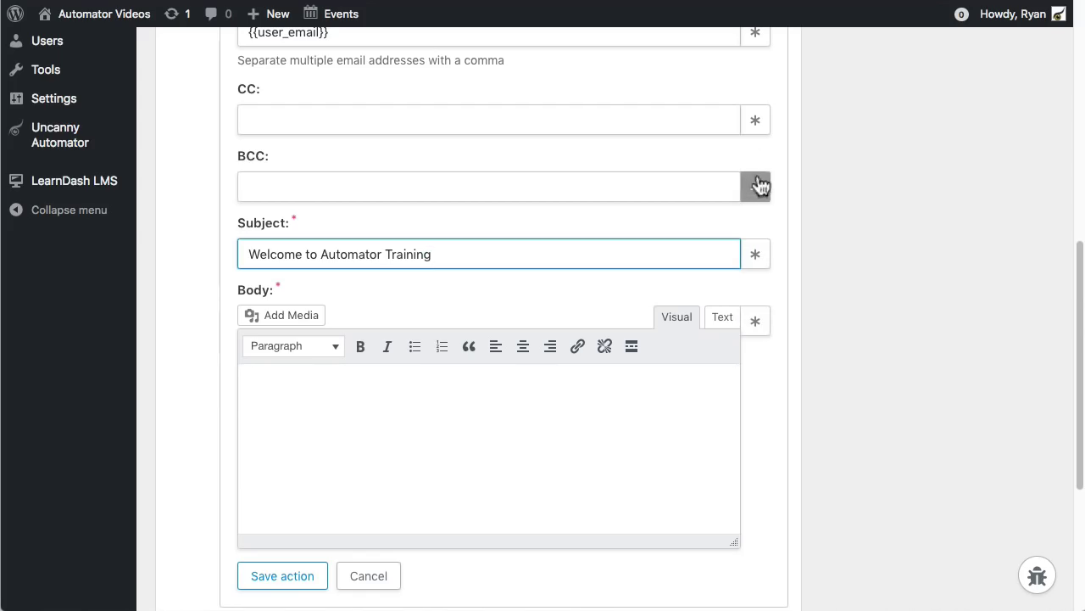
# Browse the body's token list without inserting anything, then type 'Hi' in the Body.
pyautogui.click(757, 324)
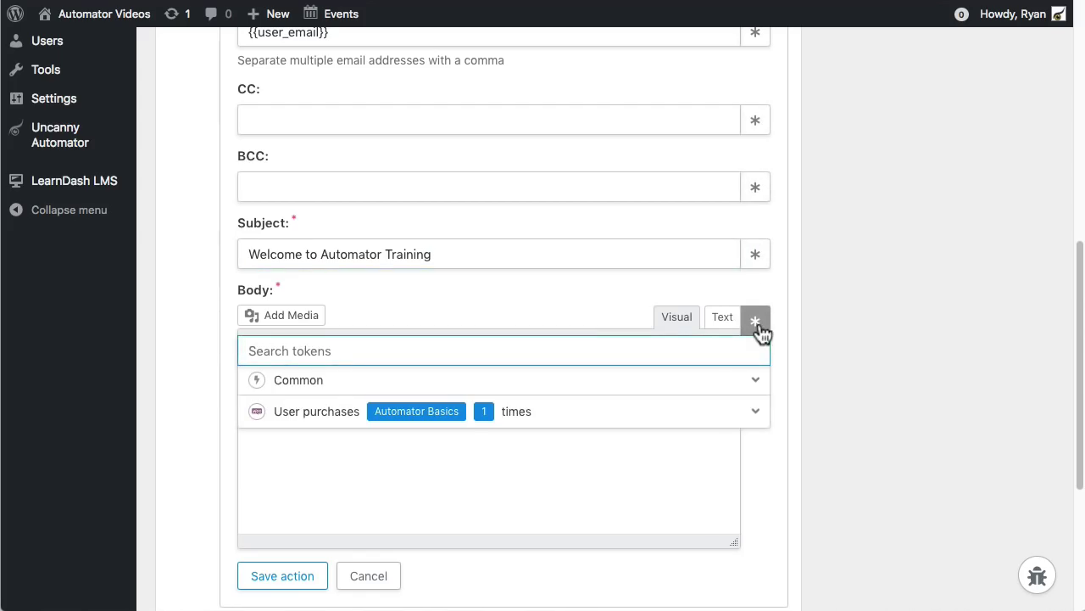
pyautogui.click(756, 381)
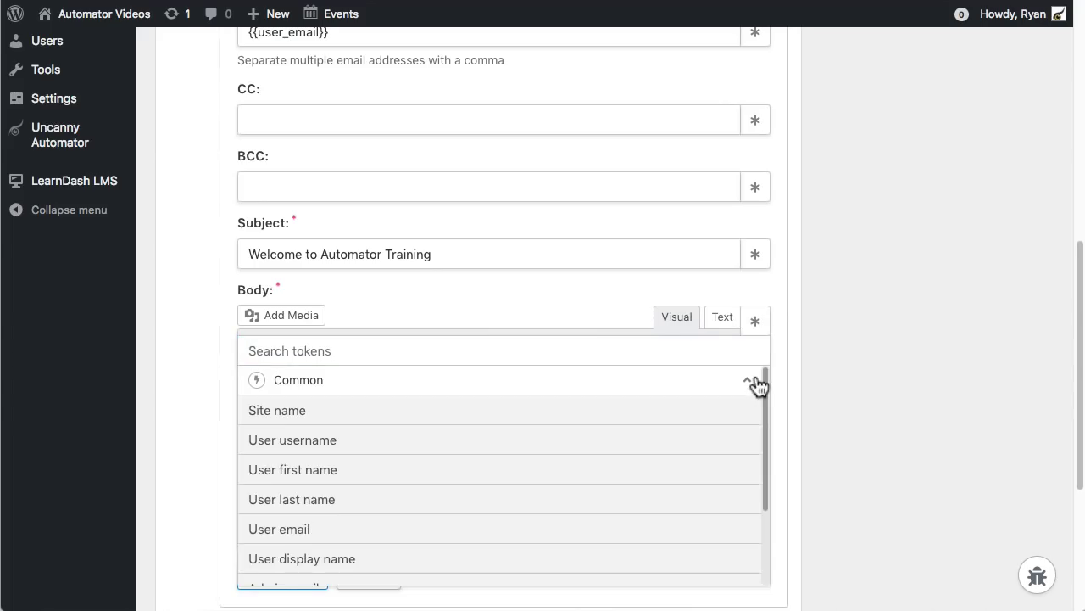
pyautogui.click(756, 381)
pyautogui.click(755, 323)
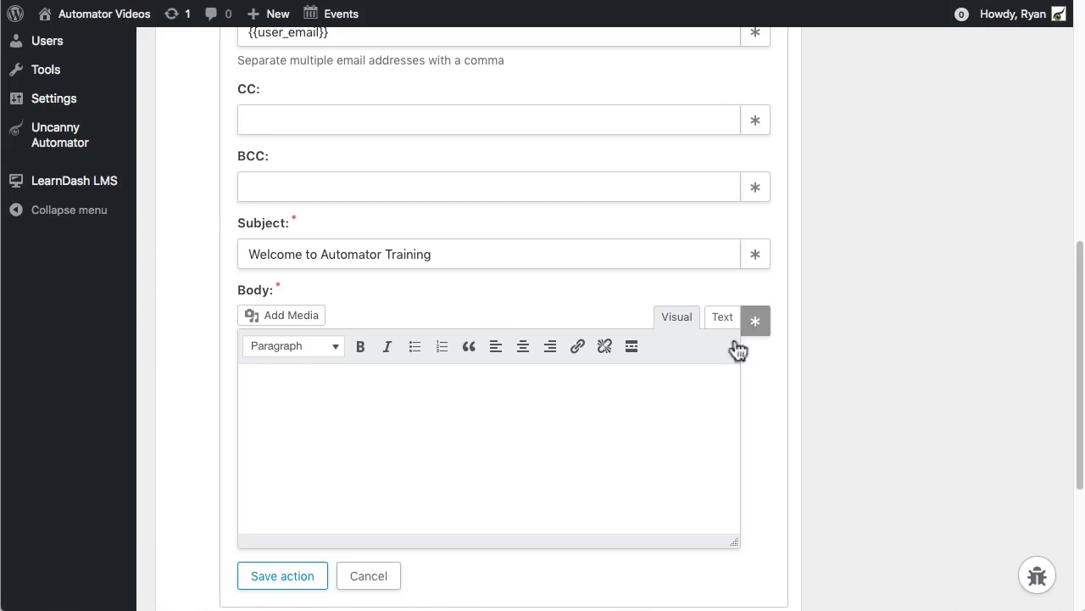
pyautogui.write('Hi')
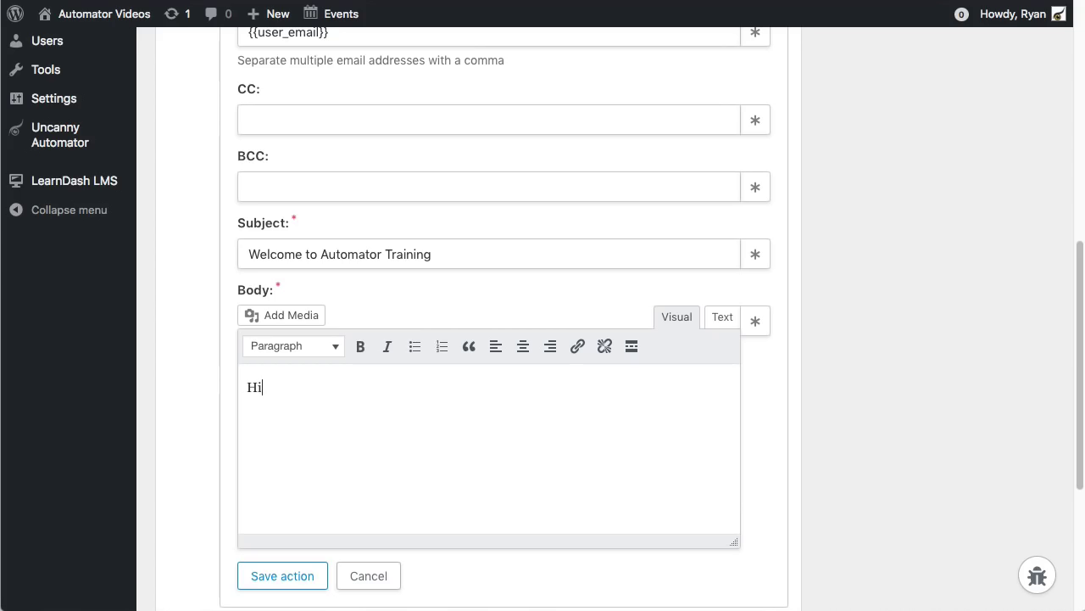
# Insert the User first name token and a comma, then add the line 'Welcome to the Automator Basics Course!'.
pyautogui.click(757, 323)
pyautogui.click(351, 381)
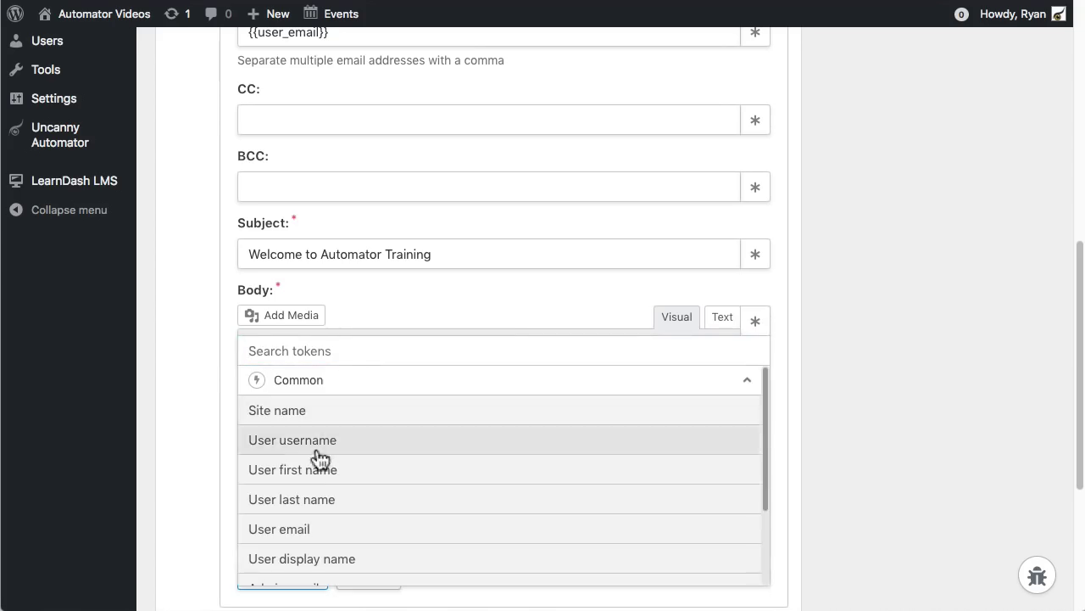
pyautogui.click(334, 477)
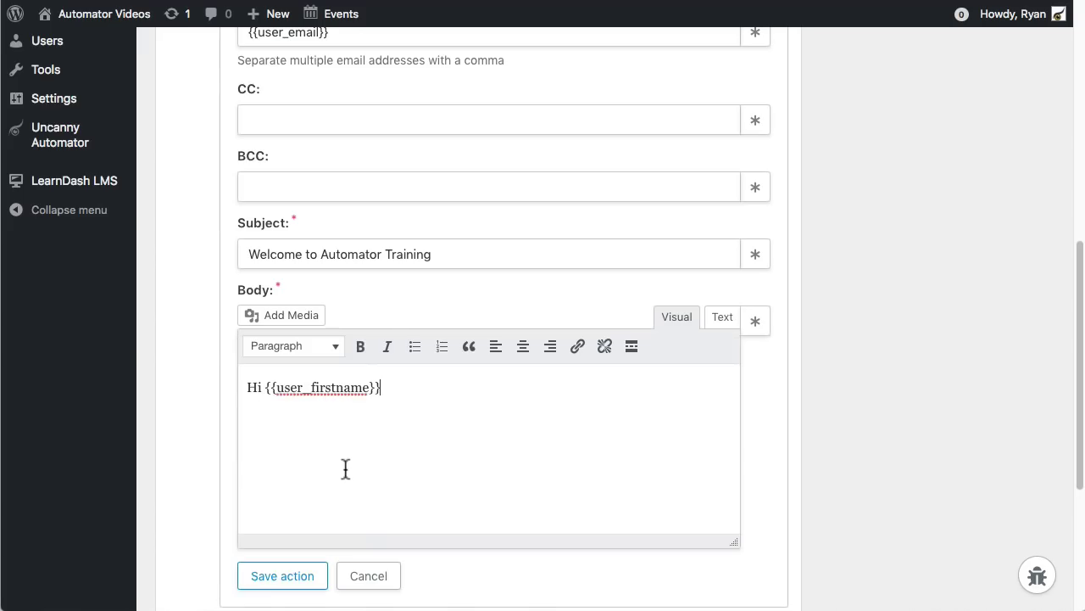
pyautogui.write(',')
pyautogui.press('Return')
pyautogui.write('Welcome to the Automator Basi')
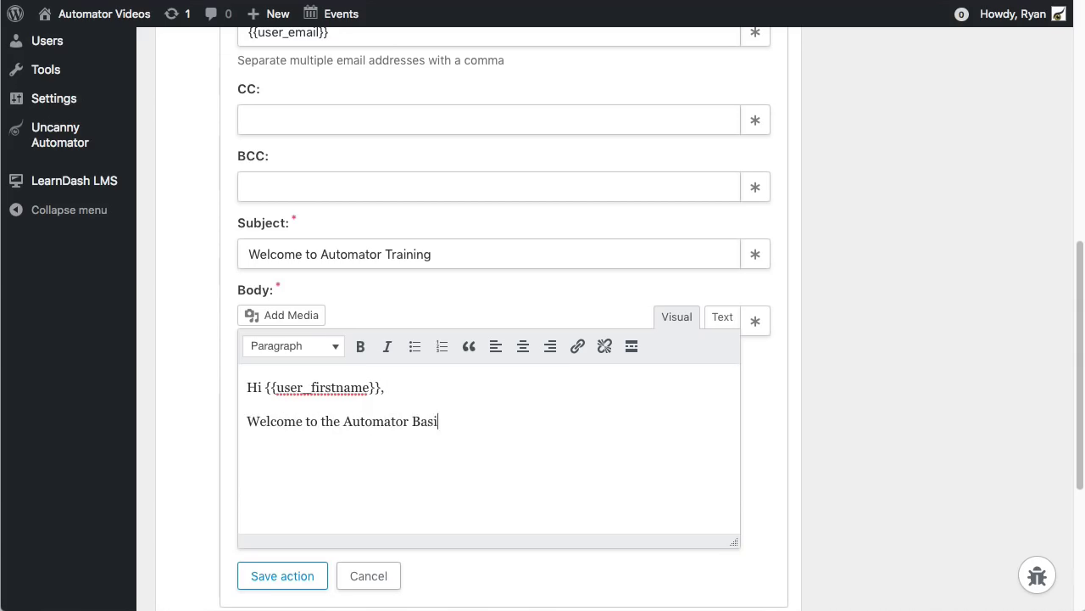
pyautogui.write('cs Course!')
# Save the email action, then set the purchase trigger, Sales group action, email action and recipe to Live.
pyautogui.click(283, 582)
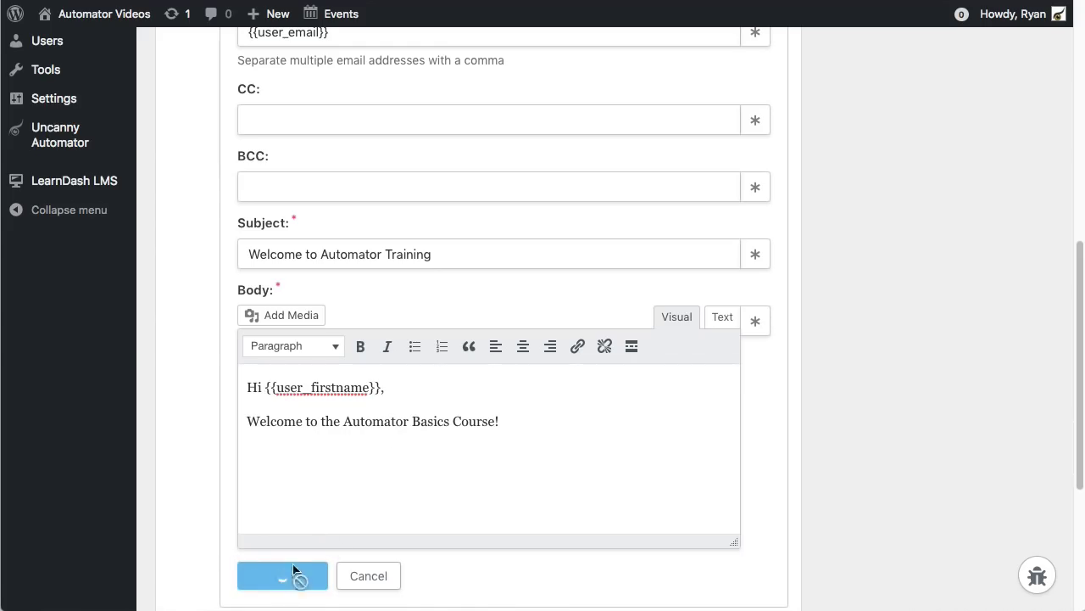
pyautogui.scroll(3, 612, 362)
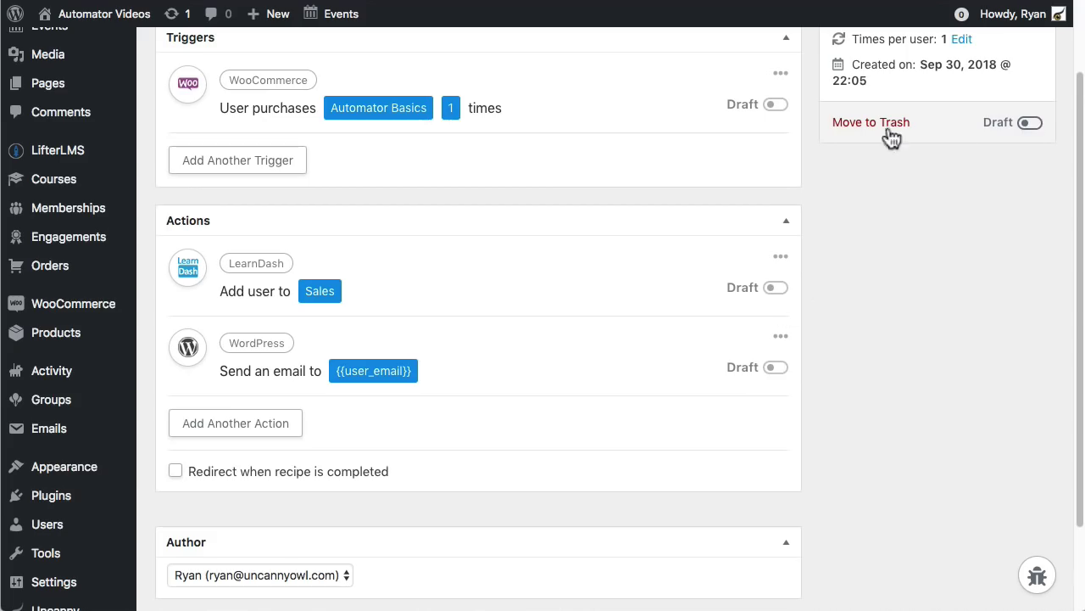
pyautogui.click(777, 104)
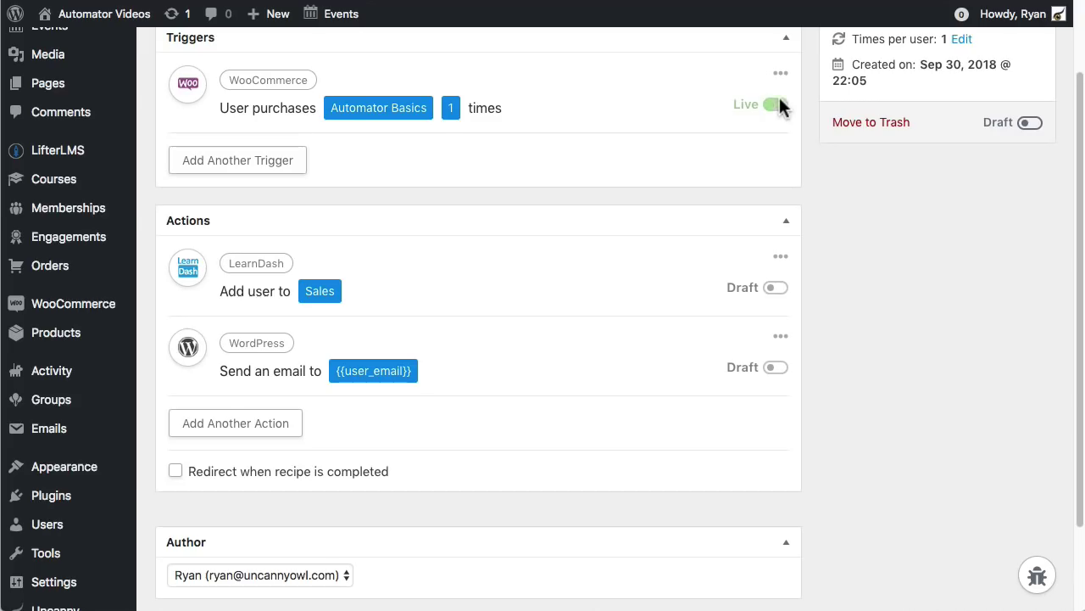
pyautogui.click(777, 288)
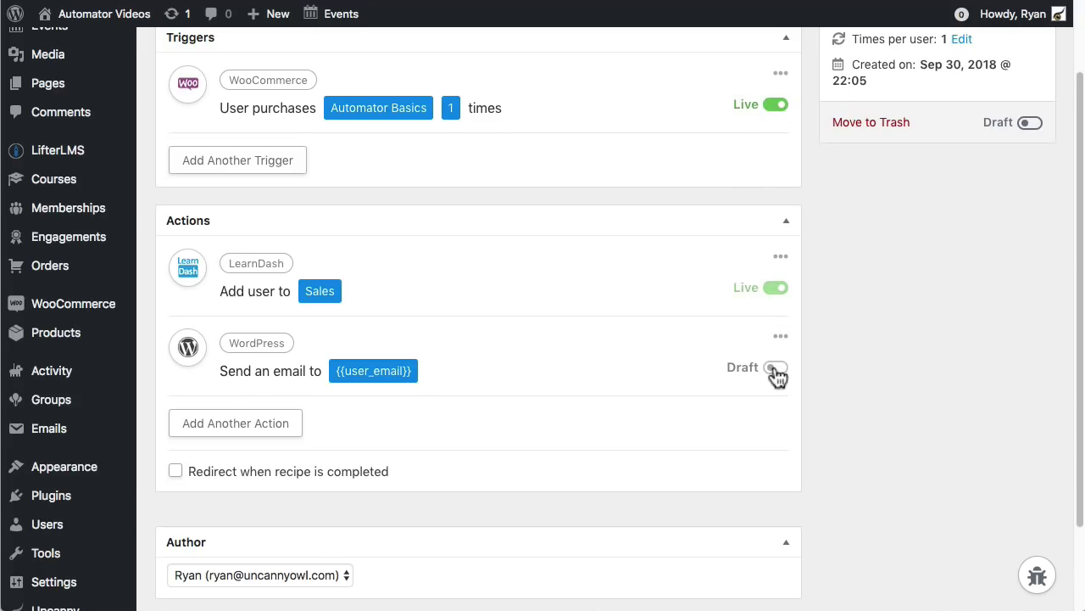
pyautogui.click(776, 367)
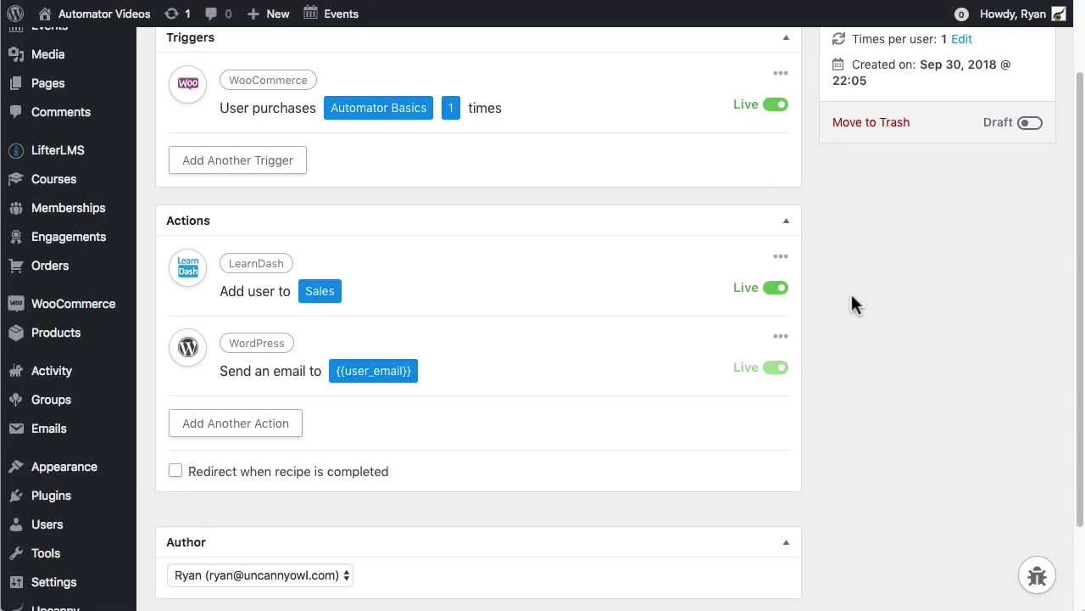
pyautogui.click(1029, 124)
pyautogui.scroll(1, 879, 374)
pyautogui.scroll(1, 879, 373)
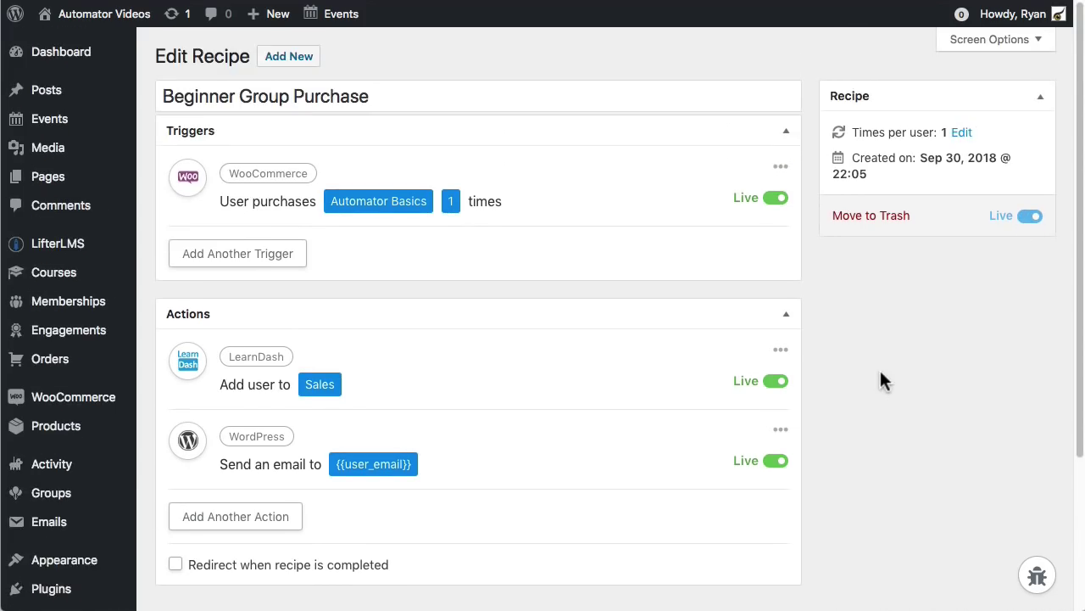